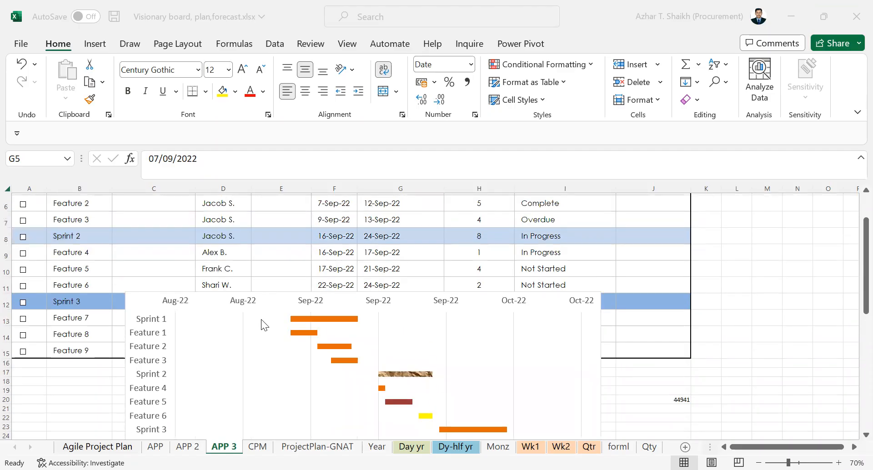
- Set the major unit of the Gantt chart's horizontal date axis to 5
click(241, 303)
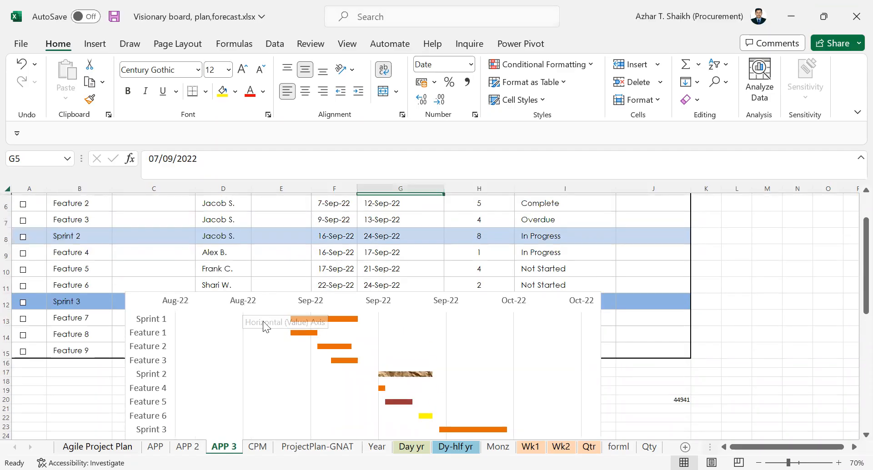
click(249, 304)
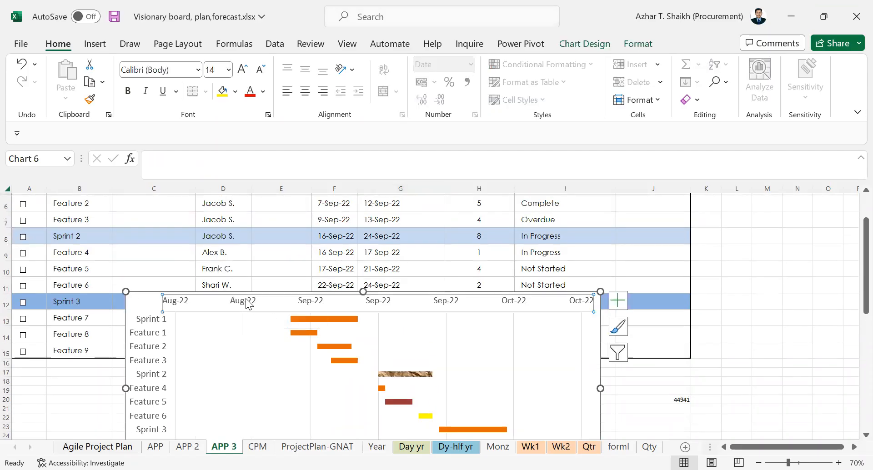
double_click(375, 302)
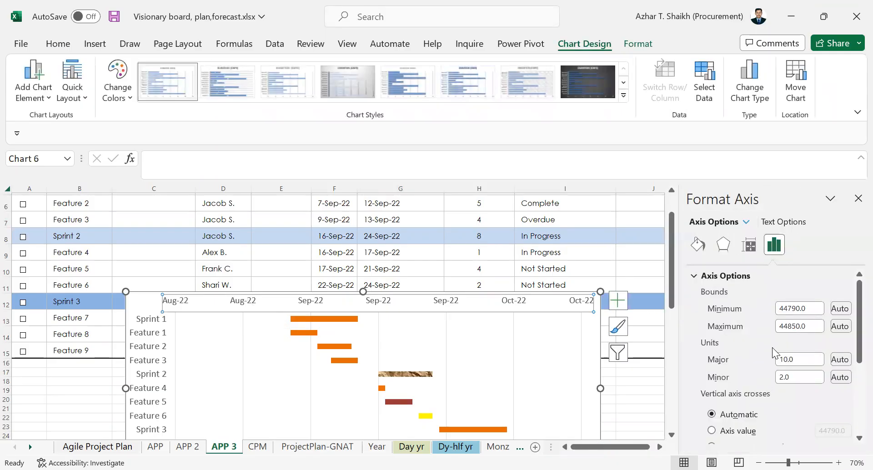
drag(789, 359, 764, 358)
text(5)
text(0)
key(Return)
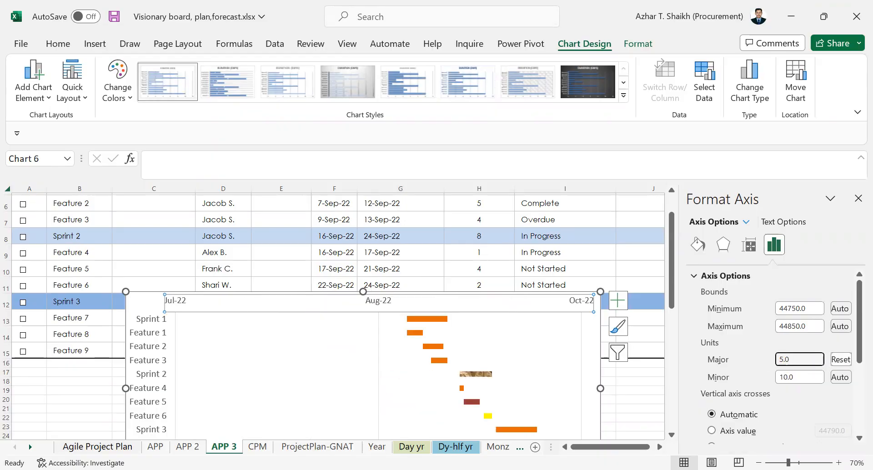
key(Return)
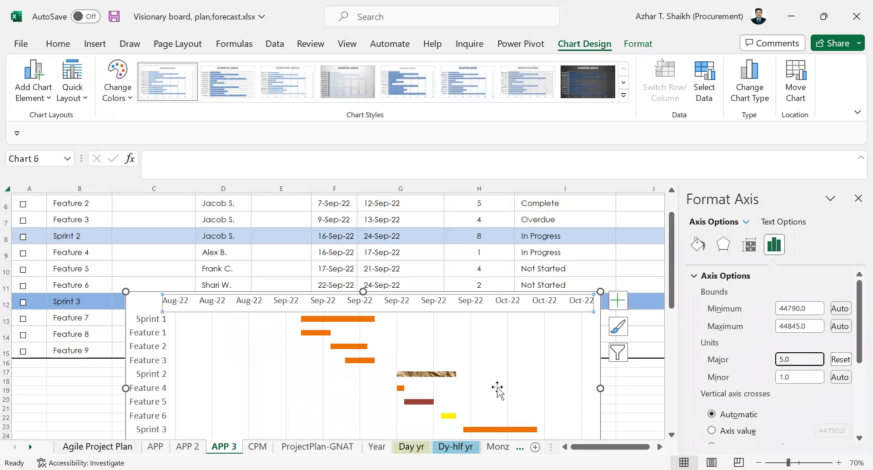
- Move the Gantt chart to the sheet's left edge, just below the Sprint 3 row
scroll(382, 370, down, 1)
scroll(383, 369, down, 1)
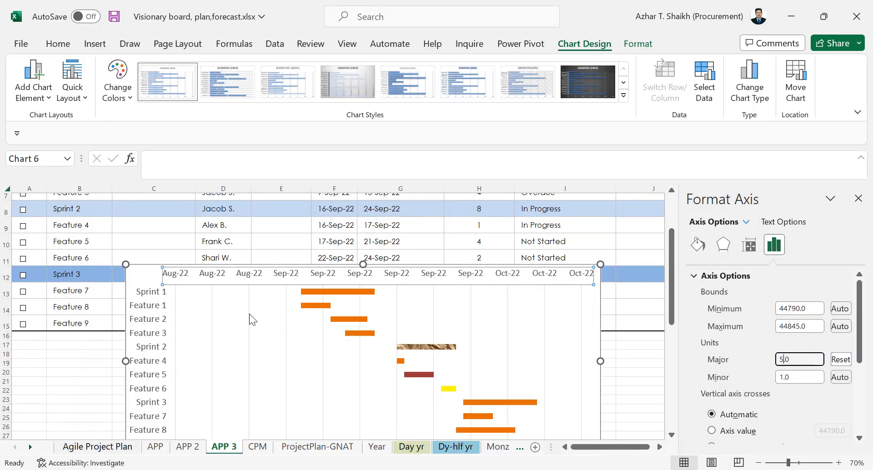
drag(148, 268, 11, 296)
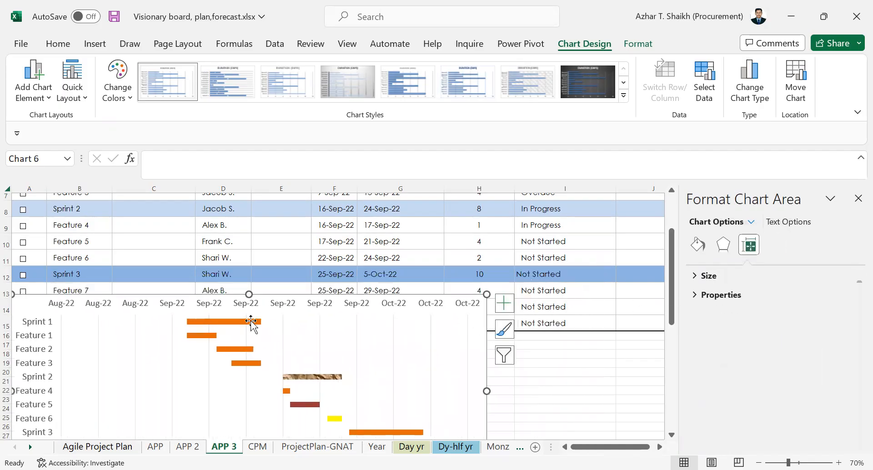
- Copy the minimum bound of the chart's date axis into cell I18
click(291, 311)
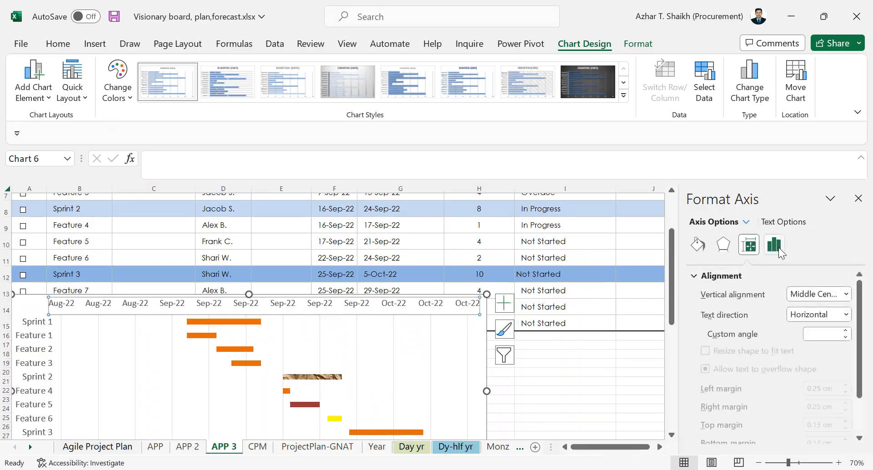
click(776, 247)
click(748, 277)
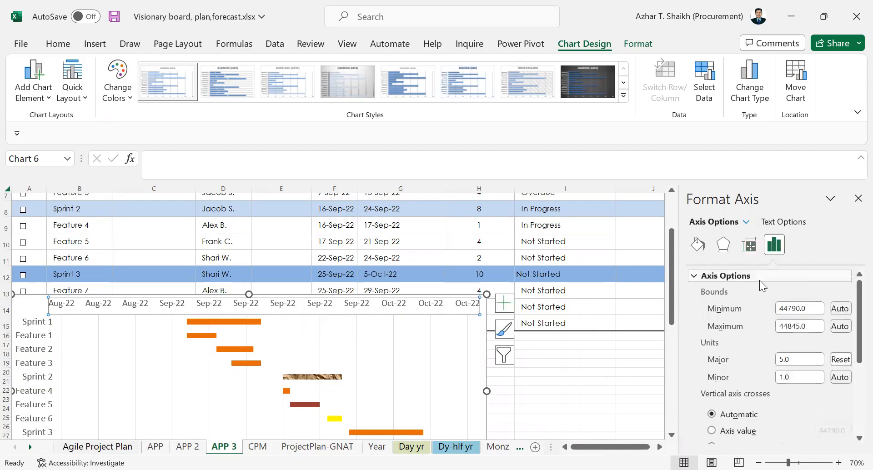
click(790, 307)
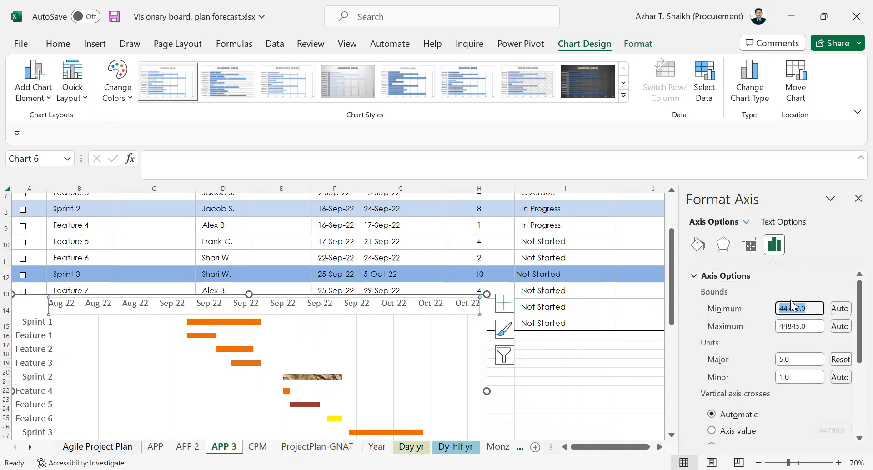
right_click(787, 307)
click(761, 332)
click(585, 355)
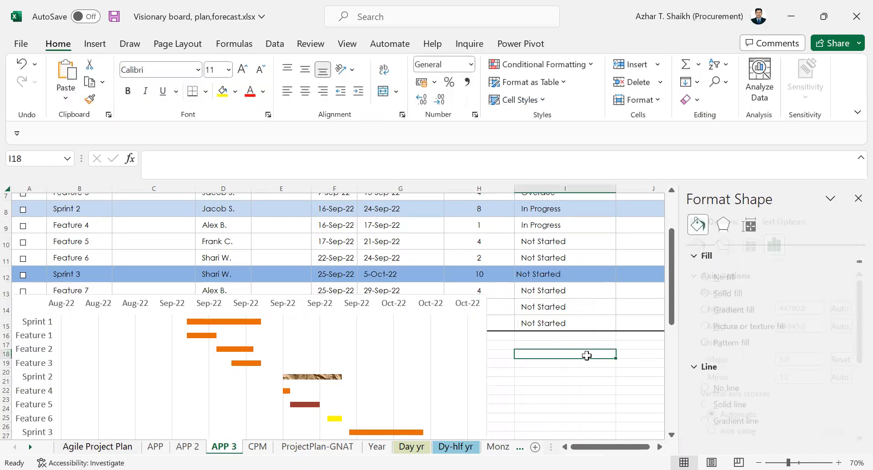
right_click(586, 354)
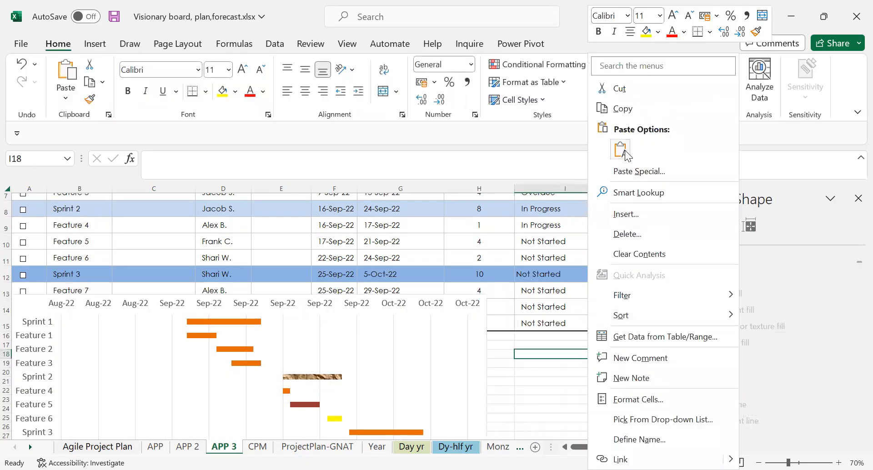
click(621, 150)
- Enlarge the font of cell I18 to size 22
click(243, 69)
click(242, 69)
click(242, 69)
click(242, 69)
click(242, 69)
click(242, 69)
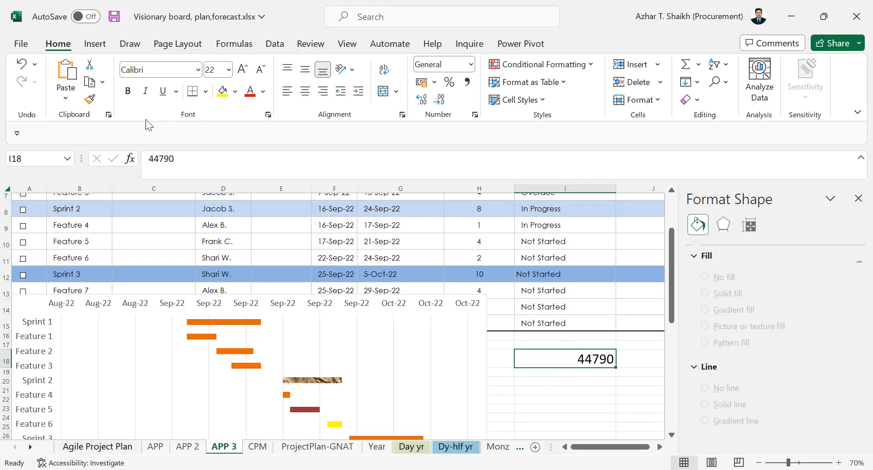
- Format cell I18 as a date with the day-month-year type 14-Mar-12, using two-digit days
click(269, 115)
click(184, 54)
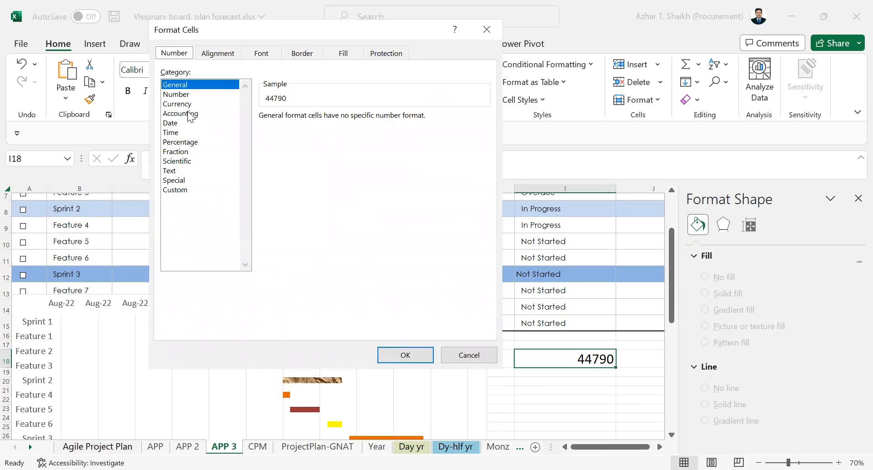
click(176, 122)
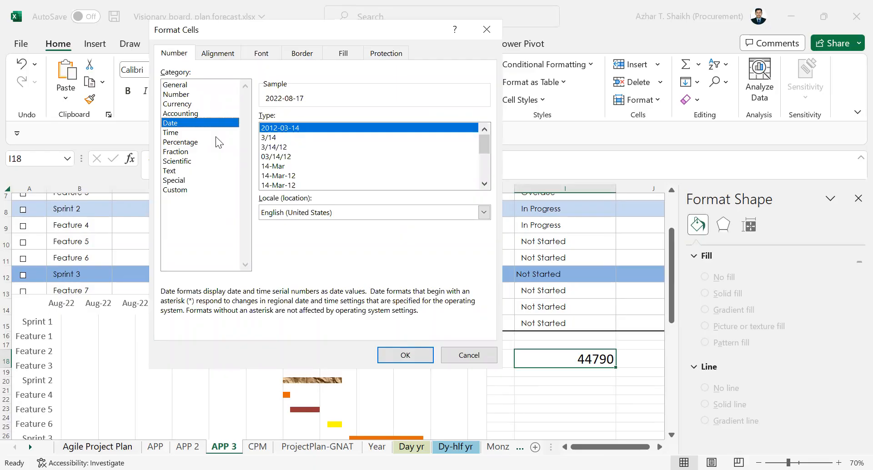
click(485, 183)
click(282, 177)
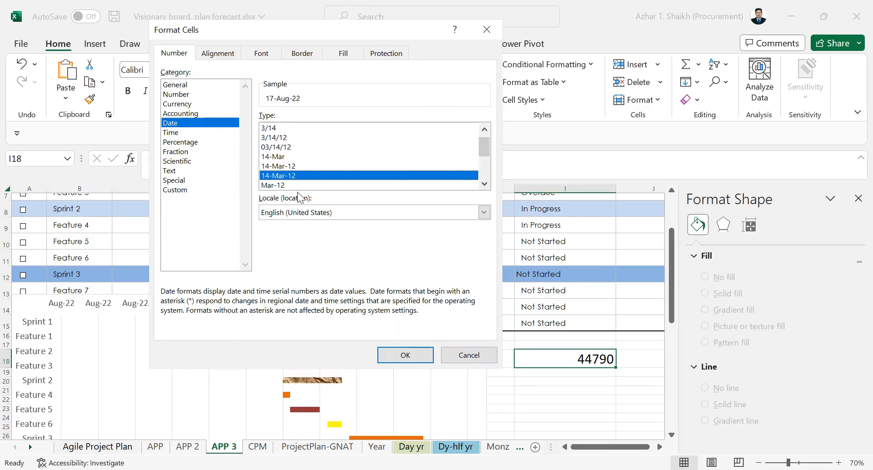
click(404, 356)
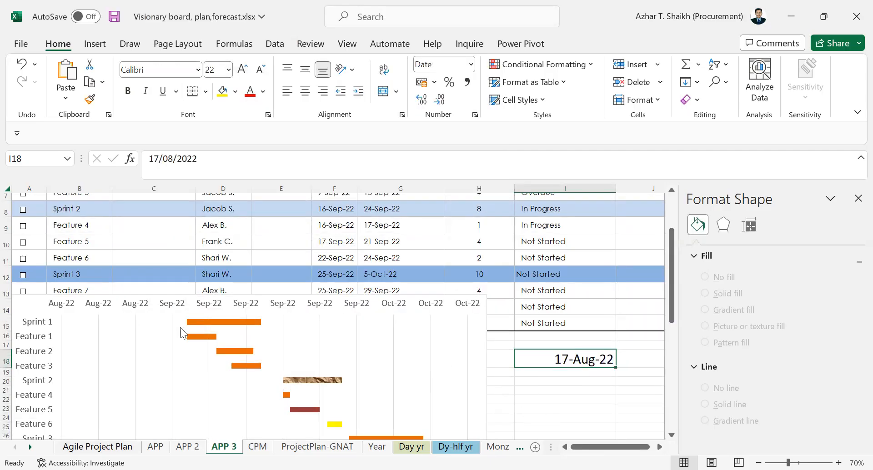
- Change the date in cell I18 to 01/09/2022
double_click(565, 358)
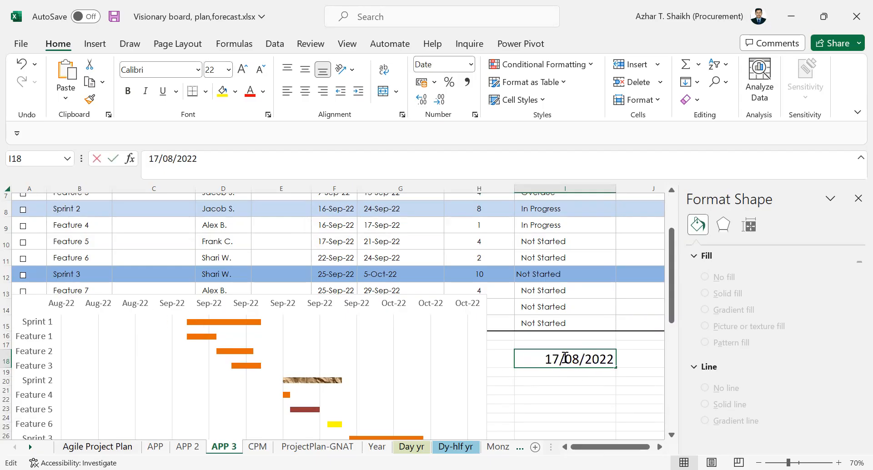
drag(560, 358, 533, 355)
text(01)
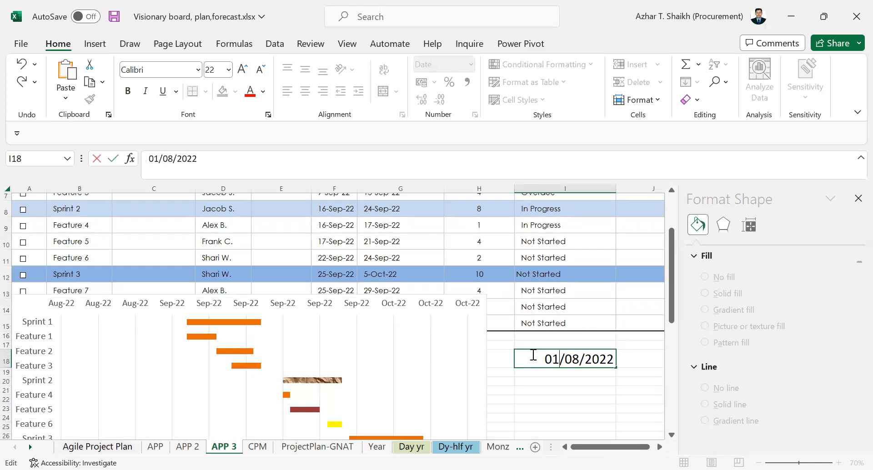
click(572, 360)
key(Delete)
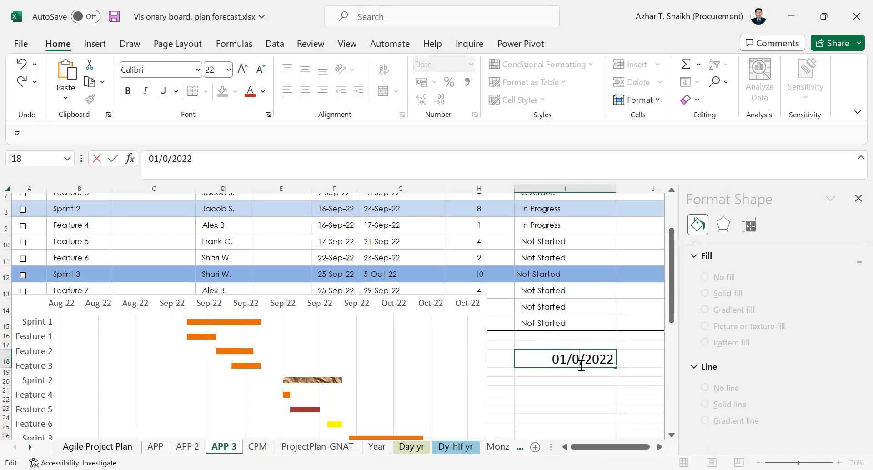
text(2)
key(BackSpace)
text(9)
key(Return)
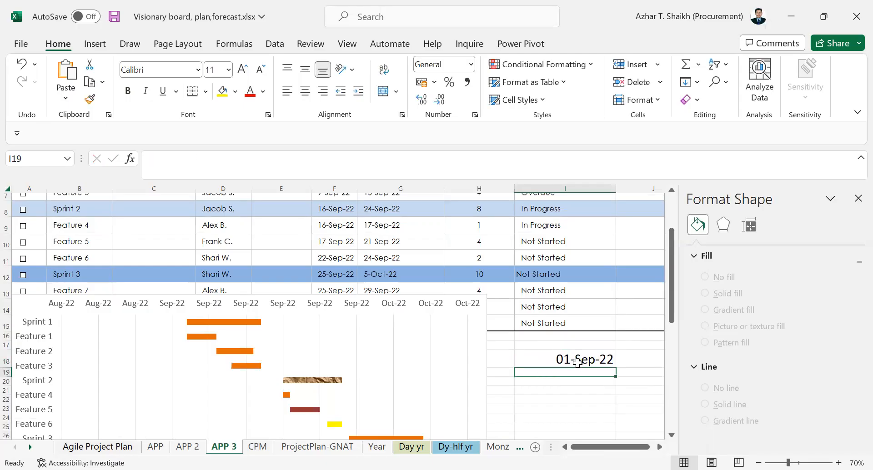
- Change the number format of cell I18 to General to get the date's serial number
click(578, 362)
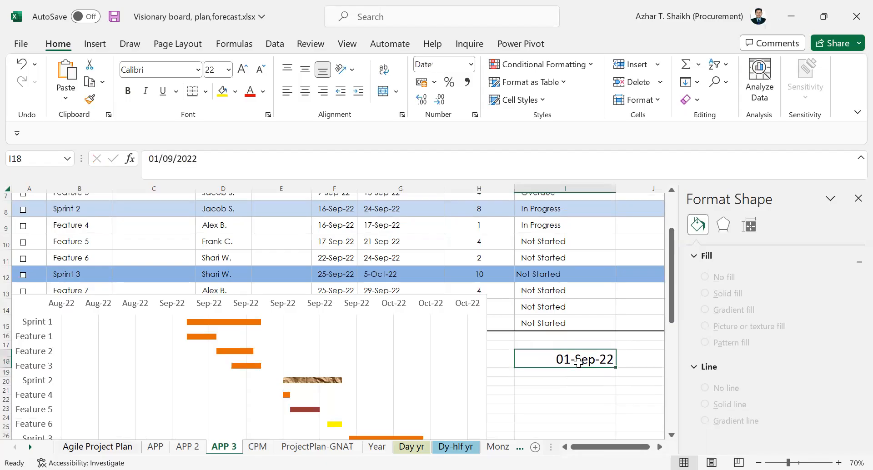
right_click(578, 362)
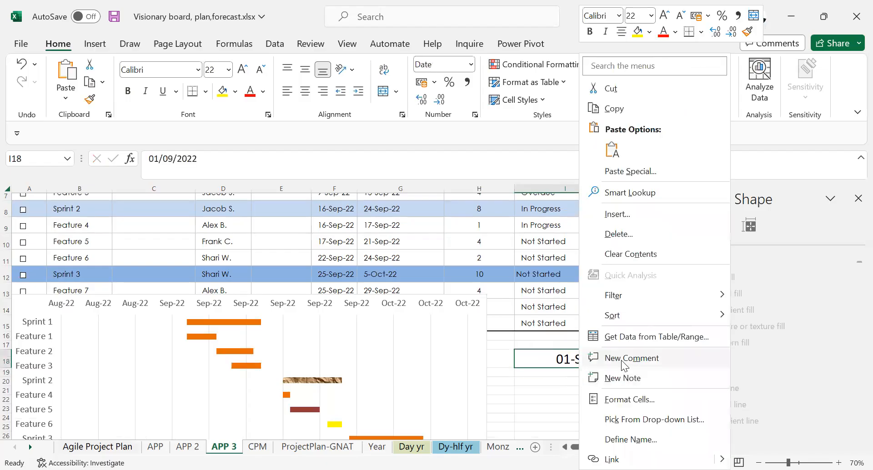
click(642, 399)
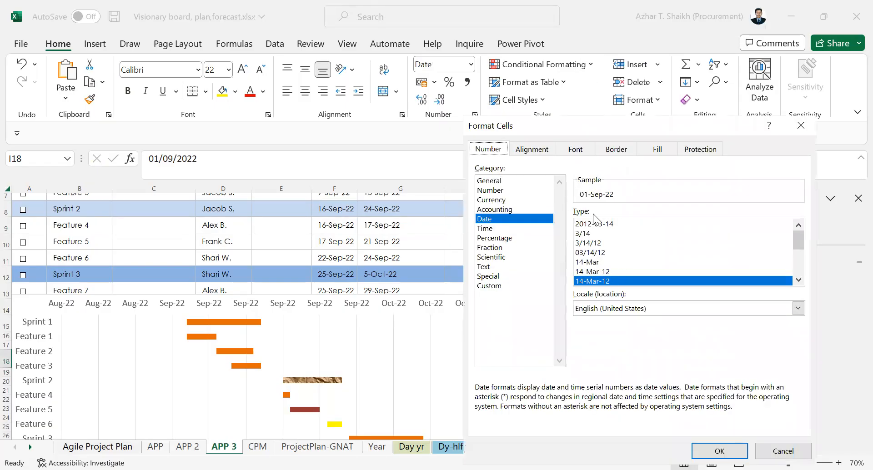
click(508, 181)
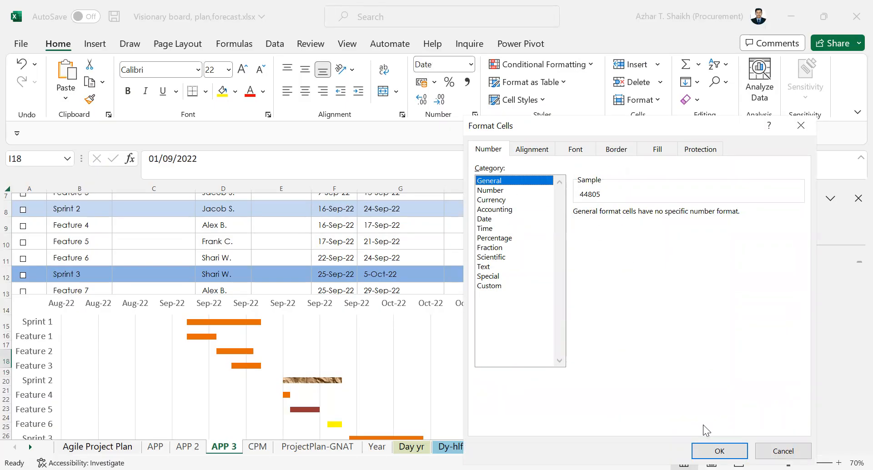
click(719, 451)
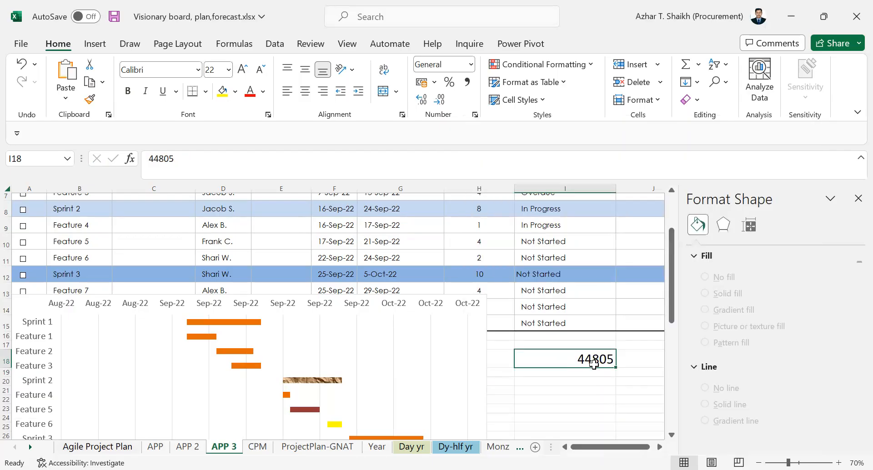
- Copy the serial number 44805 from cell I18 and paste it as the date axis's minimum bound
right_click(584, 358)
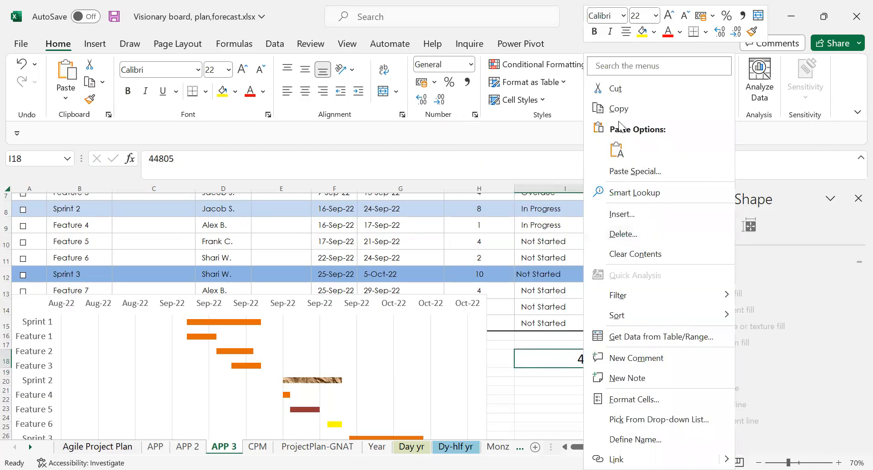
click(623, 108)
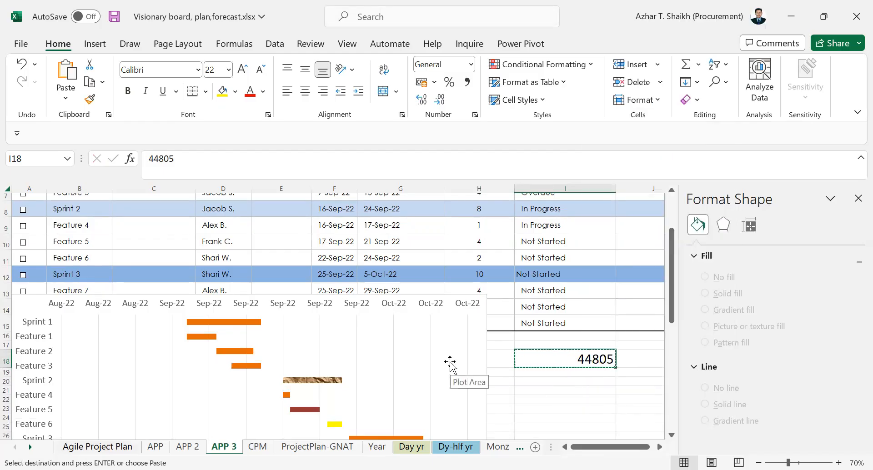
click(364, 348)
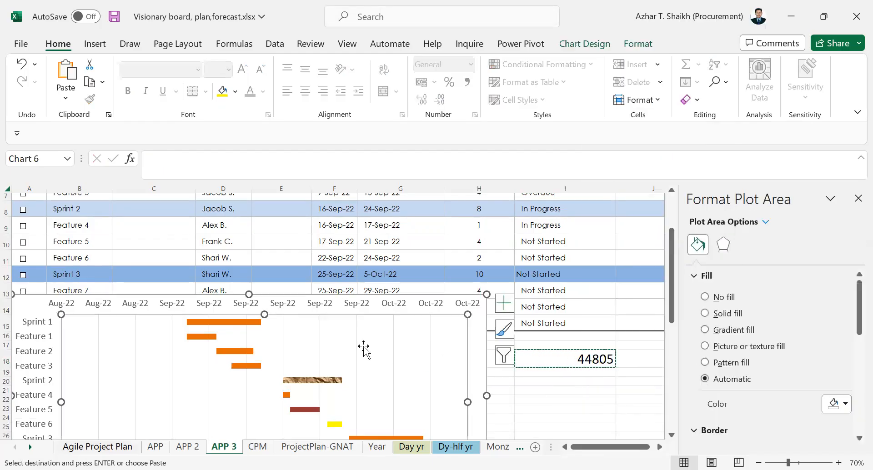
click(316, 305)
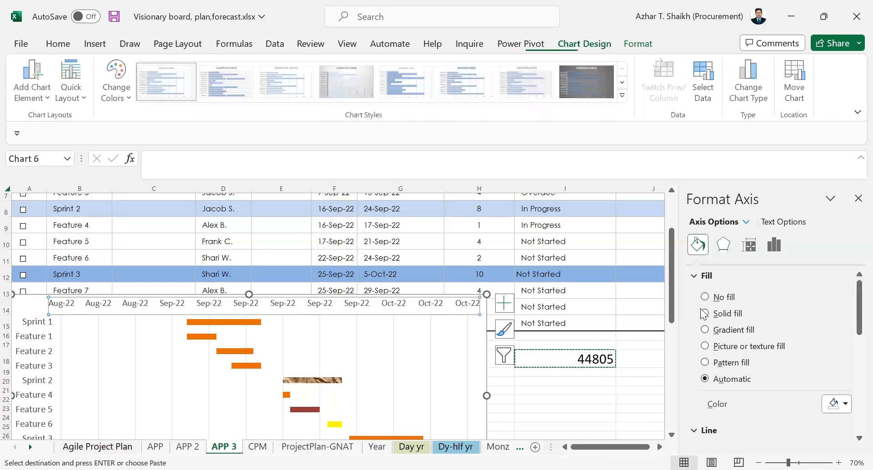
click(781, 246)
click(752, 275)
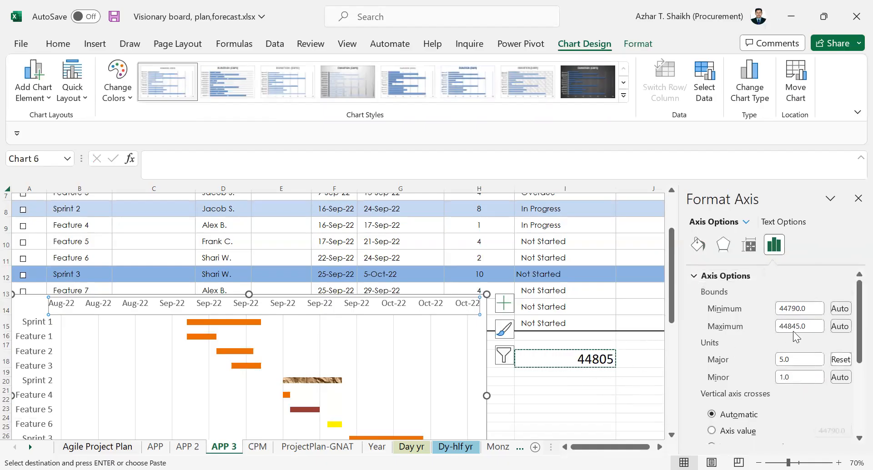
drag(816, 309, 764, 312)
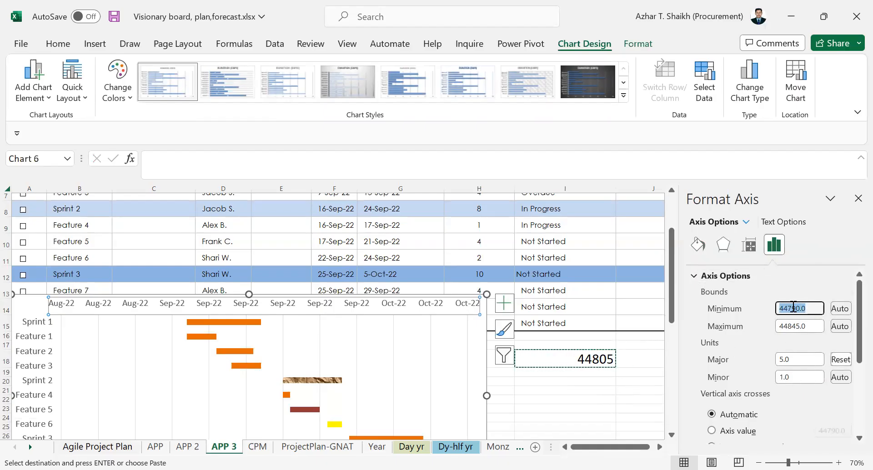
right_click(793, 310)
click(770, 346)
key(Return)
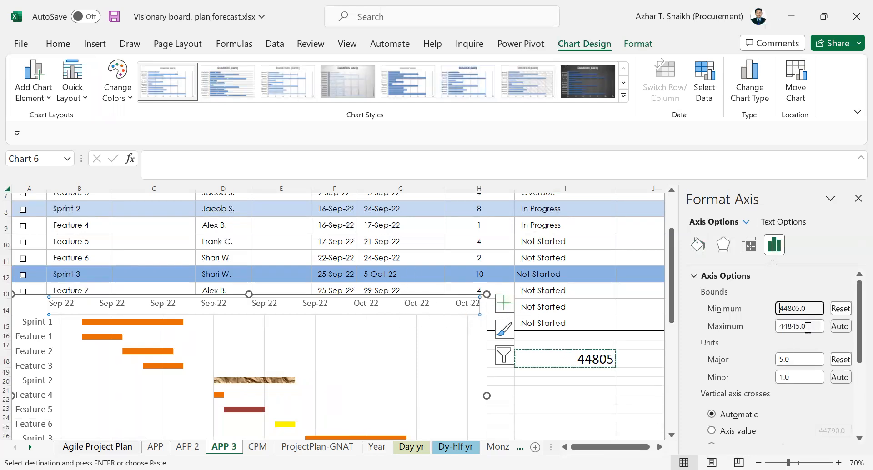
- Set the major unit of the chart's date axis to 3
drag(812, 326, 772, 319)
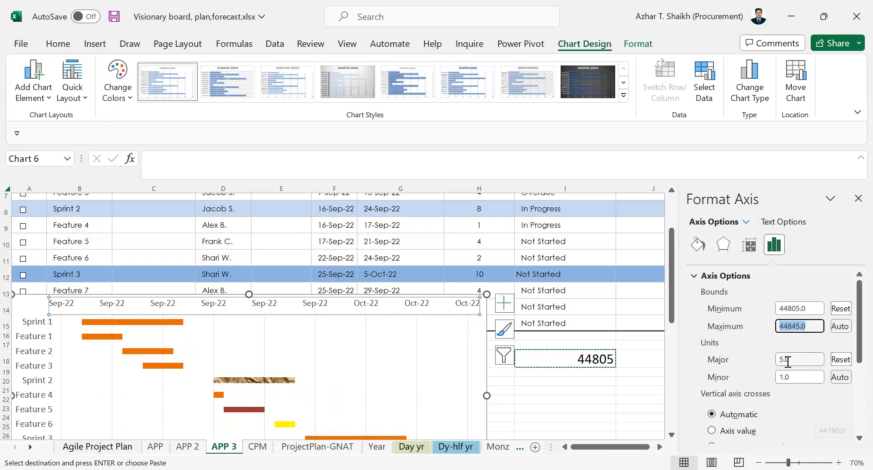
scroll(738, 350, down, 1)
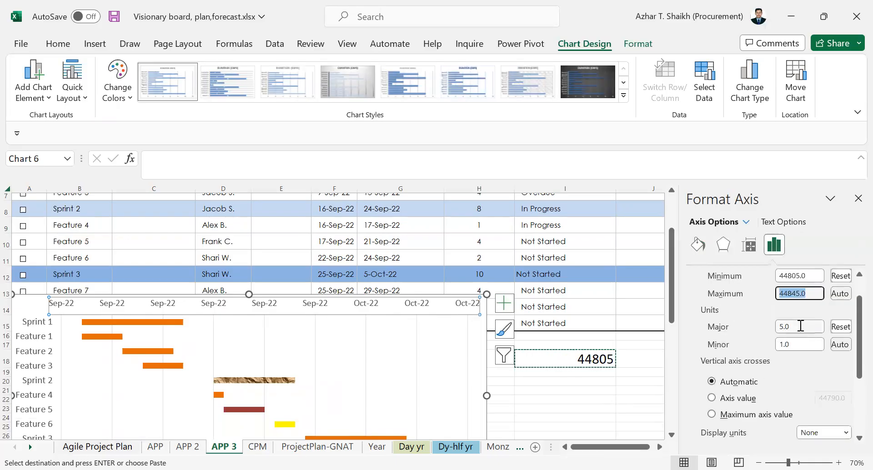
drag(801, 326, 757, 326)
text(3)
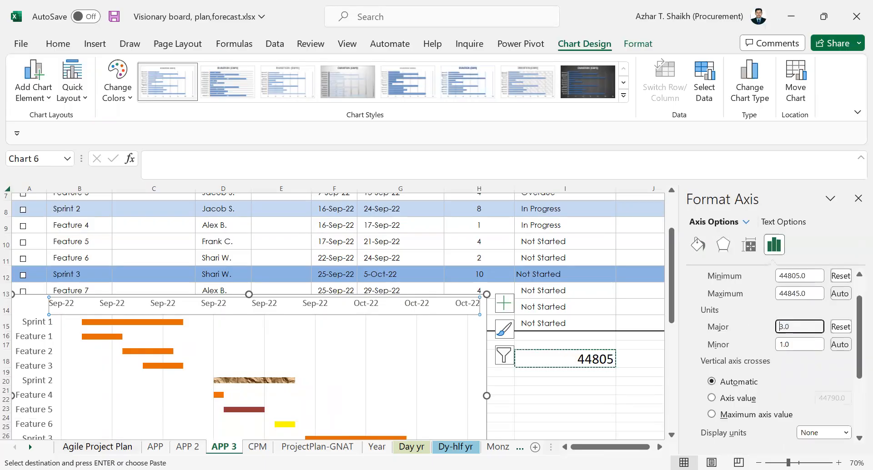
key(Return)
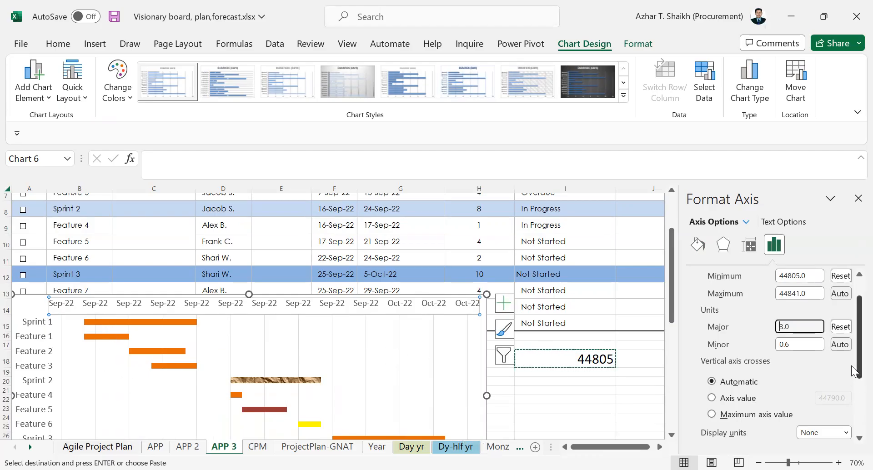
- Change the date axis's number format to the date type 14-Mar-12 so its labels include the day
scroll(851, 366, down, 5)
click(694, 438)
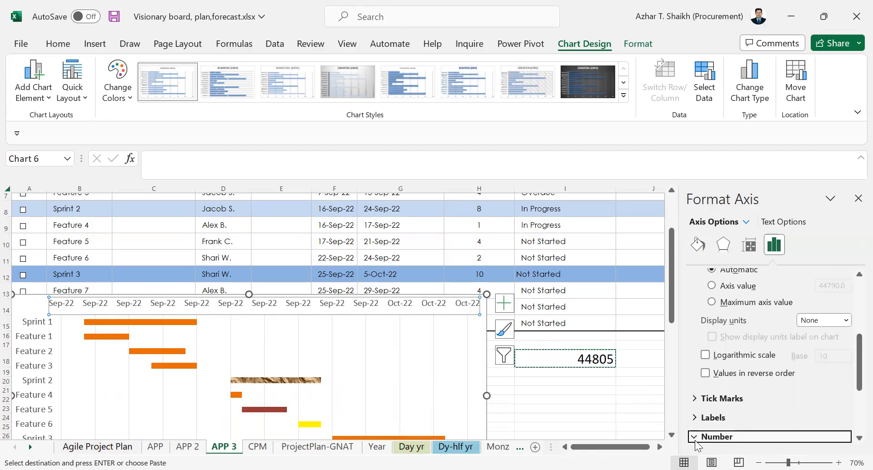
scroll(836, 389, down, 3)
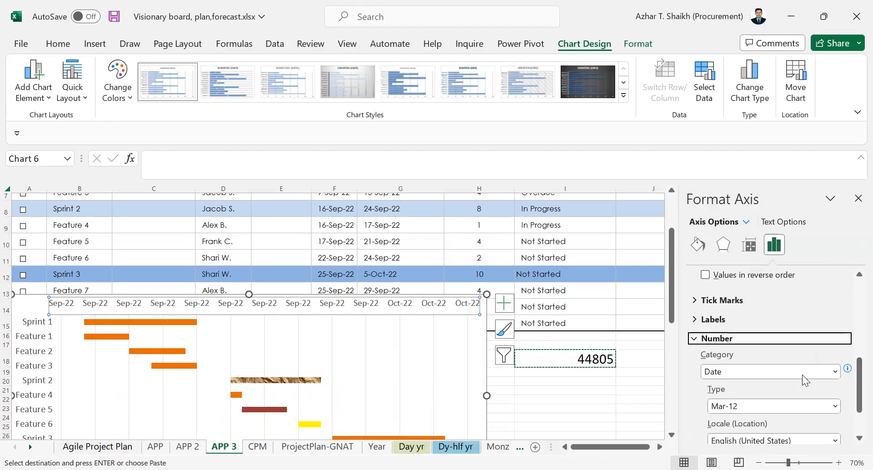
click(835, 406)
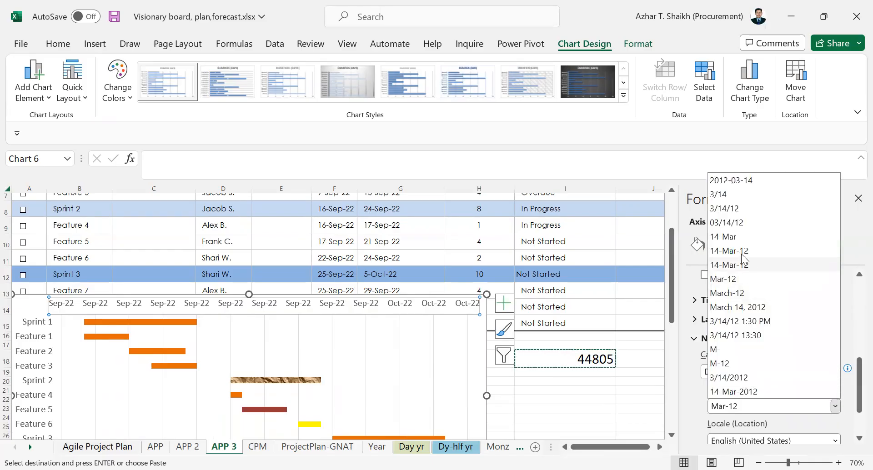
click(740, 251)
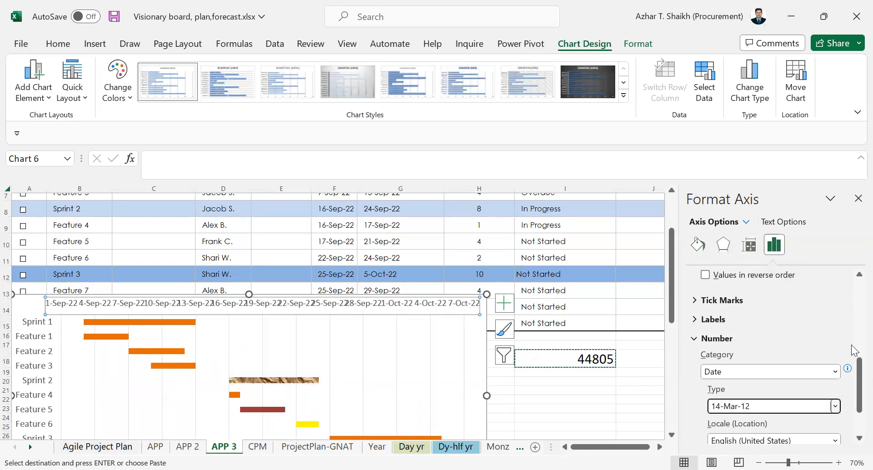
- Try a major unit of 40 for the date axis
scroll(852, 346, up, 10)
scroll(797, 345, down, 1)
double_click(787, 352)
text(40)
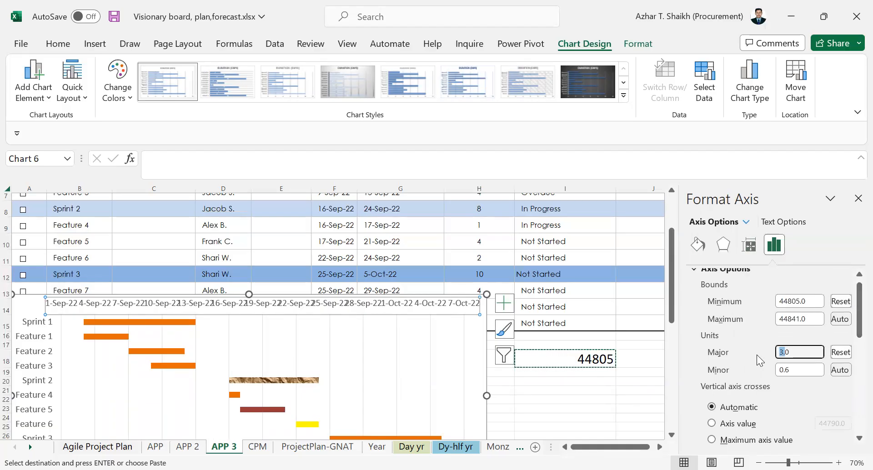
key(Return)
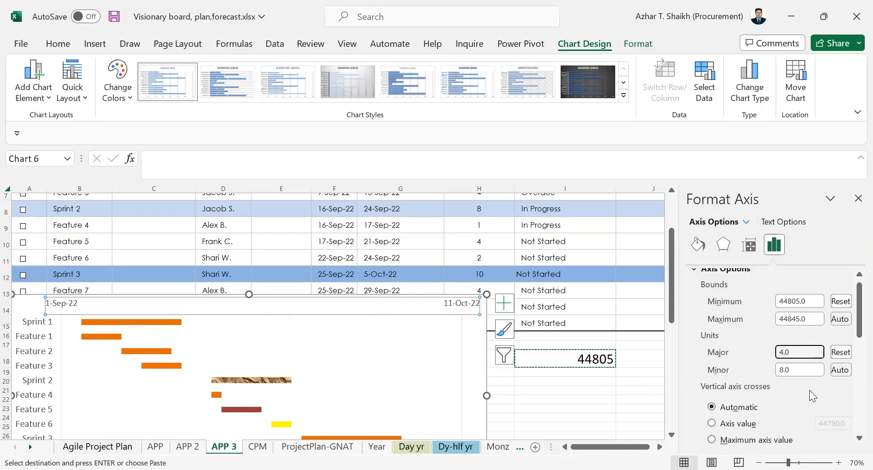
- Set the date axis's major unit to 5
drag(798, 356, 761, 349)
text(5)
key(Return)
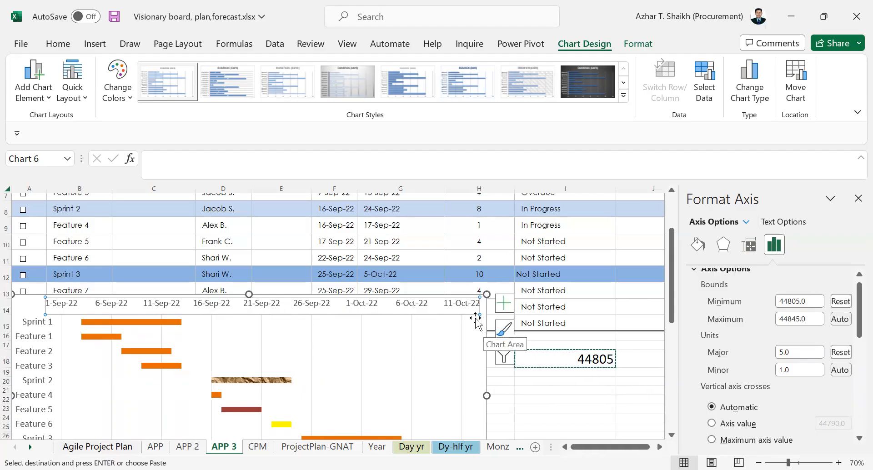
- Look at the Gantt chart's bar colours in the APP 2 sheet and return to the APP 3 sheet
scroll(366, 298, down, 1)
click(187, 446)
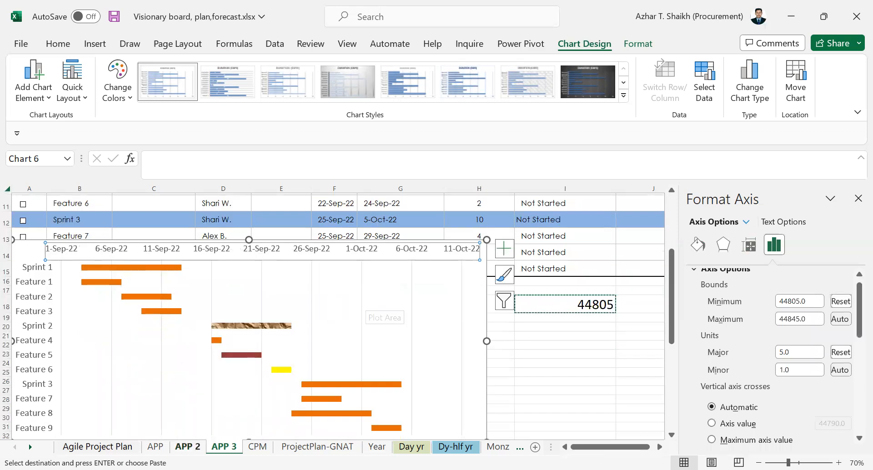
scroll(151, 359, down, 1)
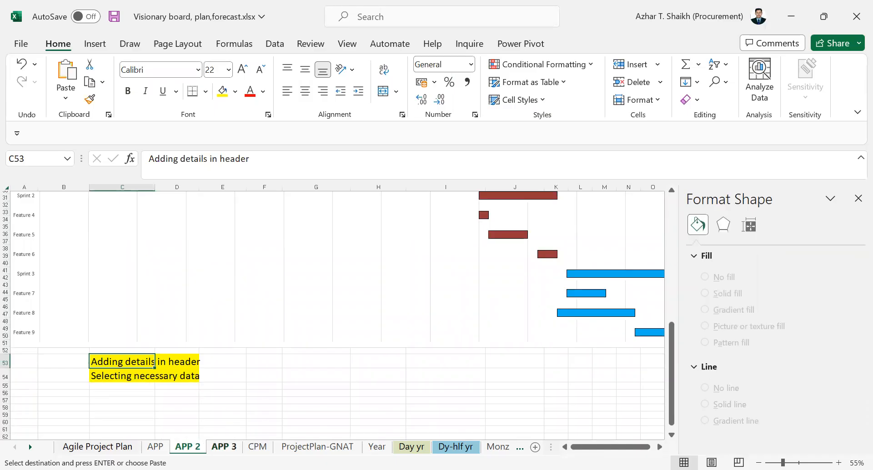
click(223, 447)
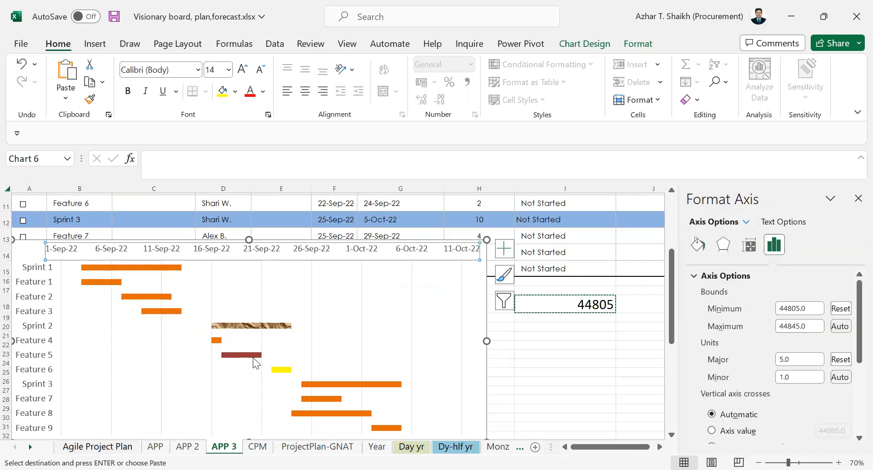
- Fill only the Sprint 3 bar in the Gantt chart with a light red theme colour
click(320, 385)
click(320, 384)
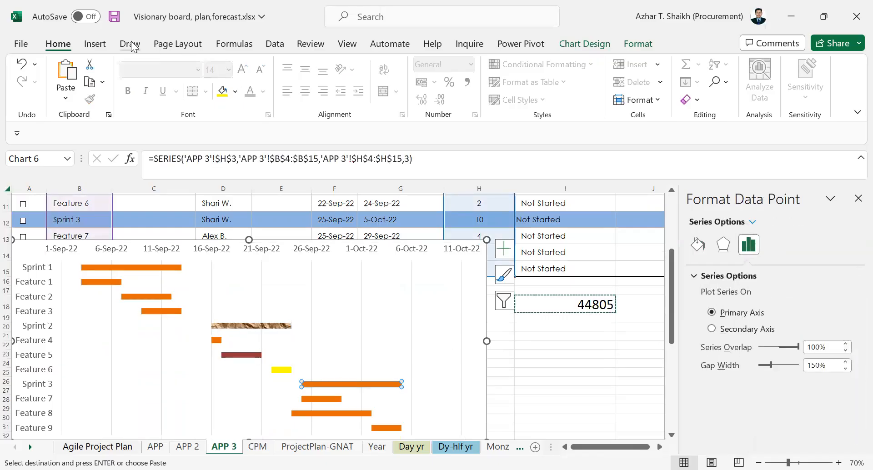
click(235, 93)
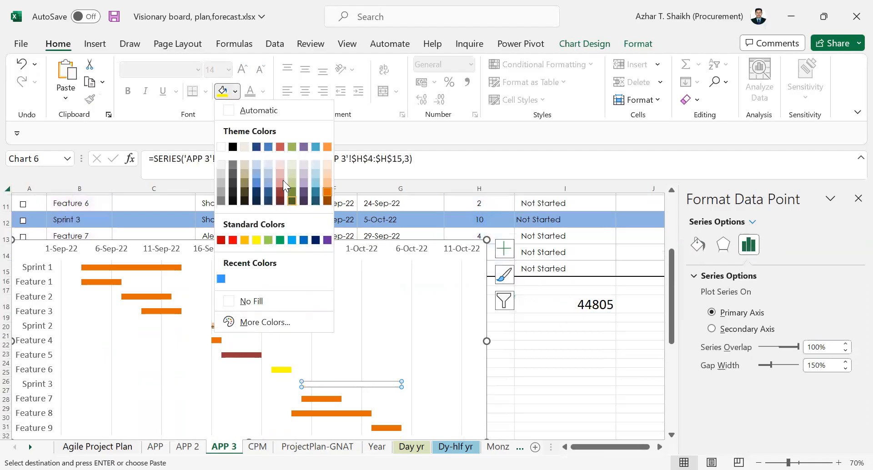
click(341, 383)
- Fill only the Feature 7 bar with the standard purple colour and deselect the chart
click(325, 399)
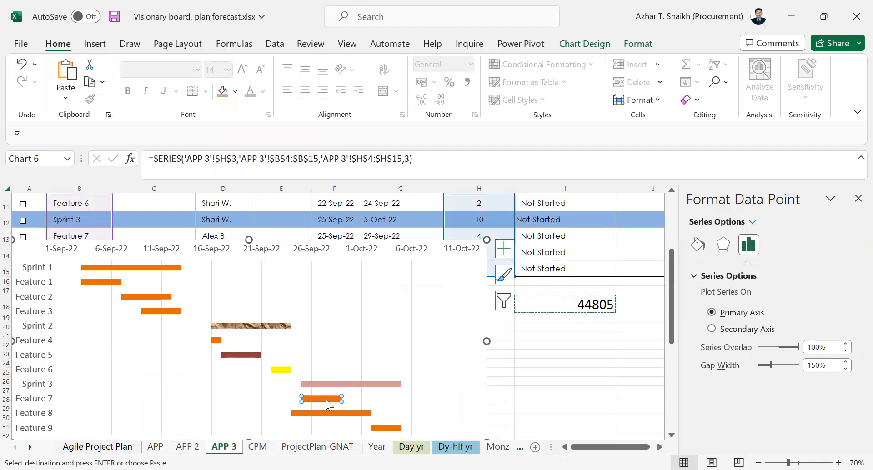
right_click(325, 400)
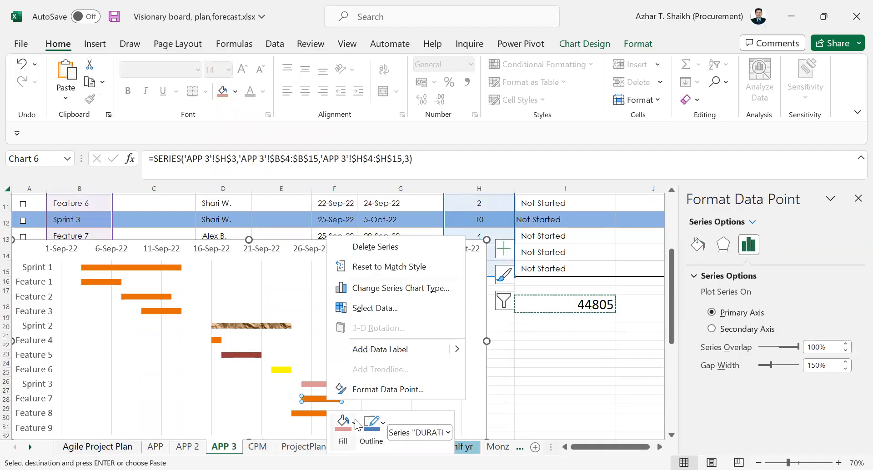
click(343, 424)
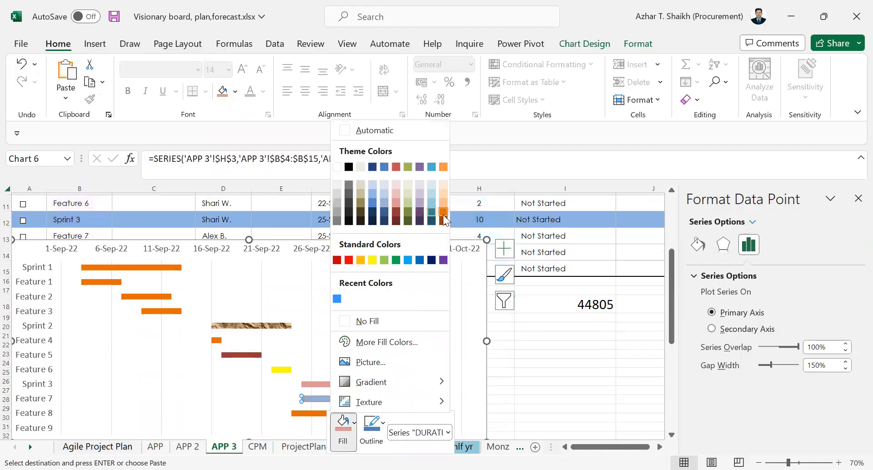
click(443, 260)
click(539, 349)
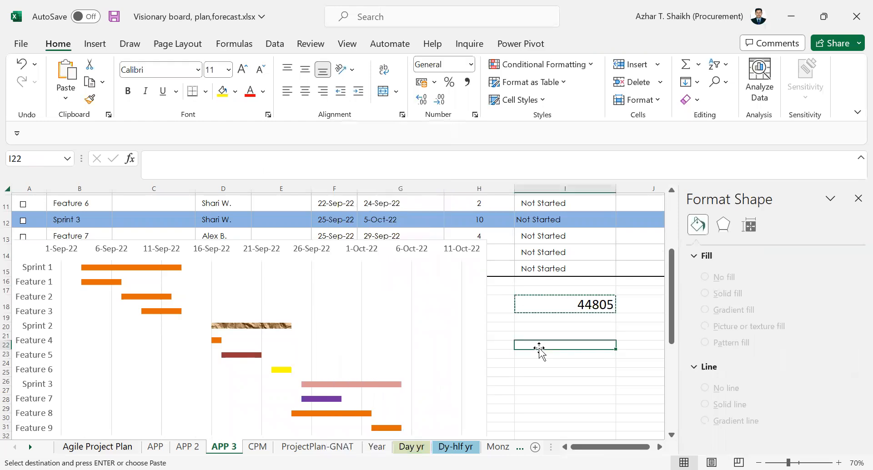